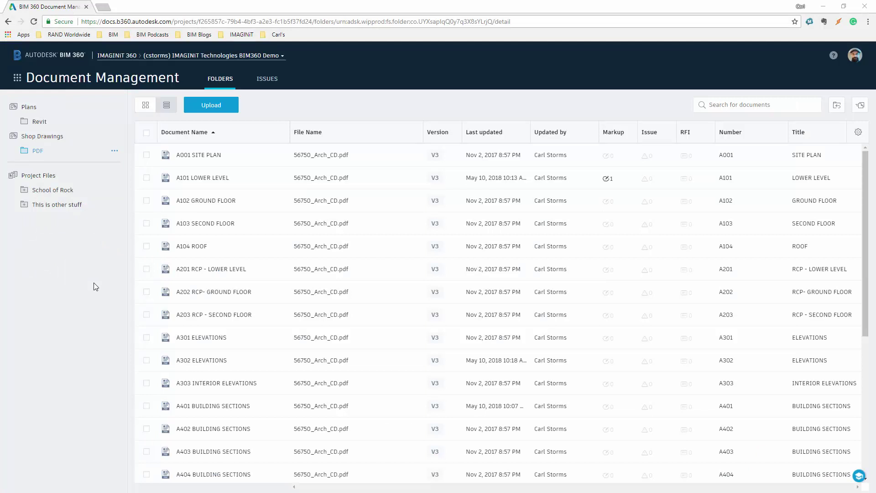
Step: Compare sheet A101 LOWER LEVEL version V3 against V1, swapping V2 out for V1
drag(214, 179, 454, 185)
click(442, 181)
click(442, 181)
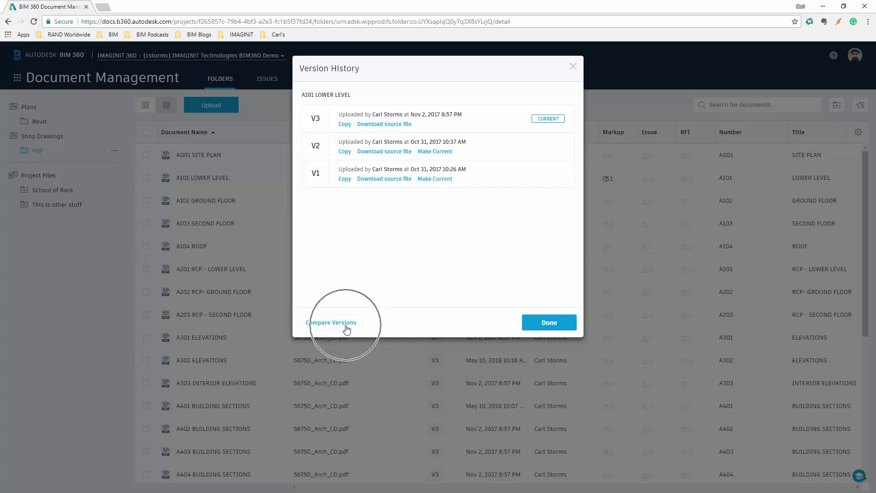
click(332, 323)
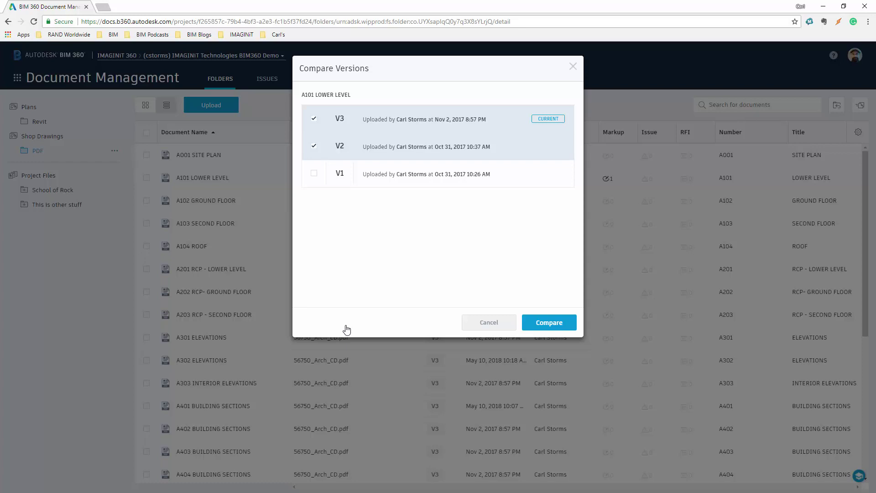
click(313, 147)
click(314, 174)
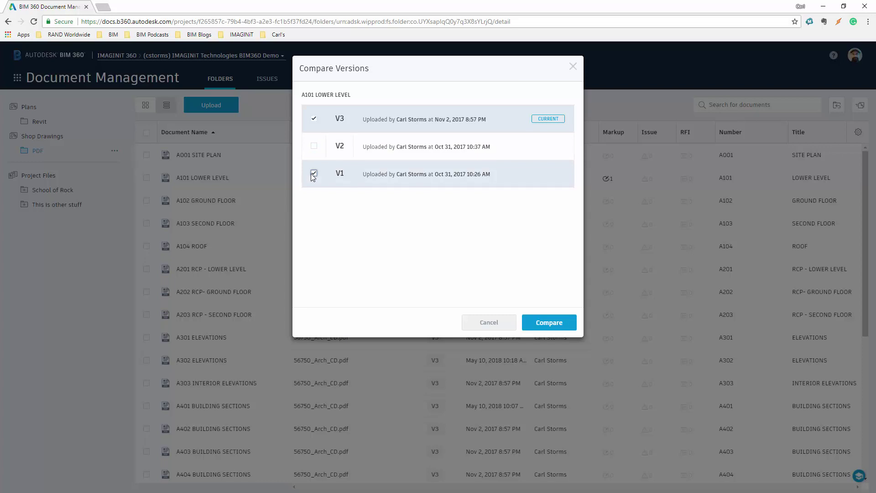
click(553, 324)
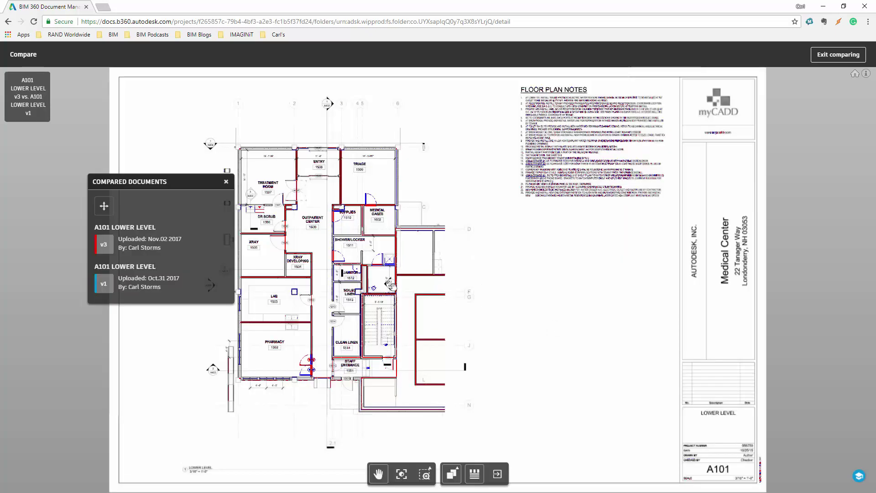
Step: Shift the Compared Documents legend slightly left and zoom into the floor plan
drag(178, 185, 146, 180)
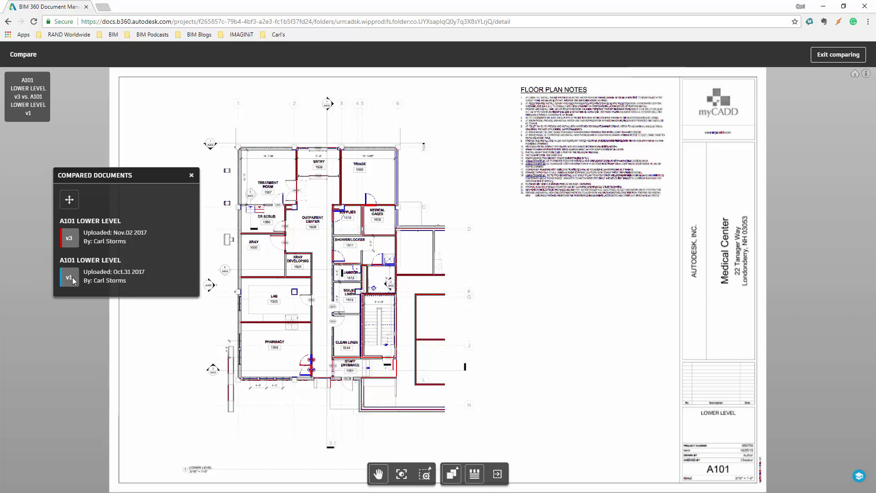
click(67, 242)
scroll(365, 206, up, 2)
scroll(365, 207, up, 4)
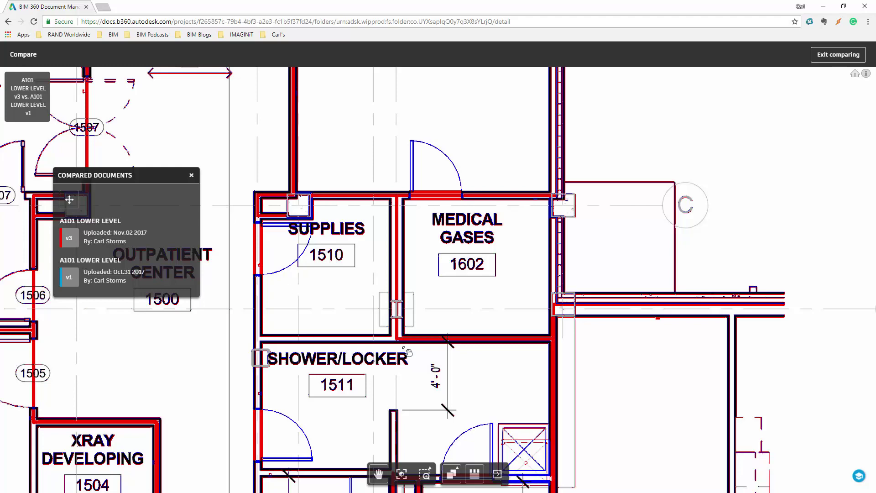
Step: Zoom in and out across the plan to review the red v3 and blue v1 differences
scroll(488, 253, down, 3)
scroll(479, 345, up, 1)
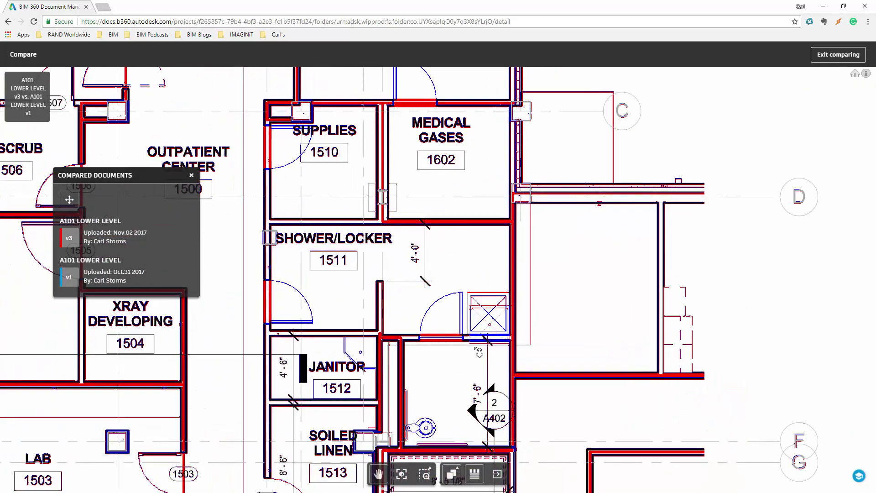
scroll(479, 345, up, 2)
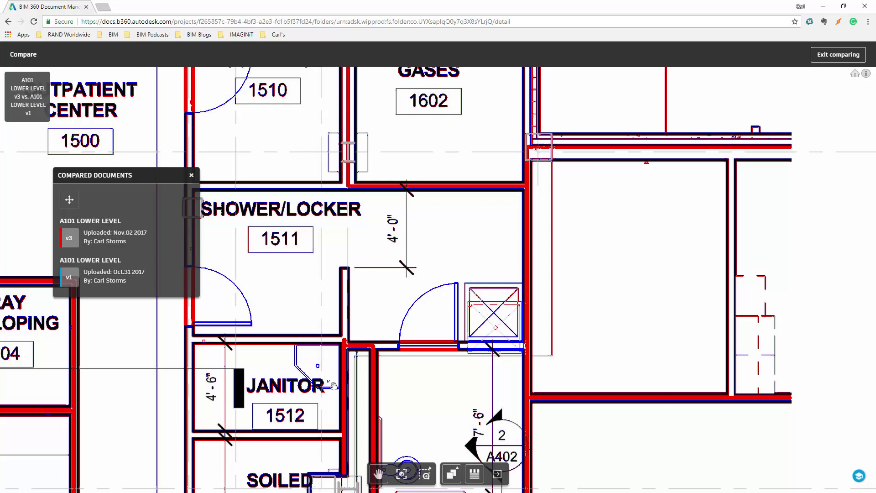
scroll(334, 385, down, 6)
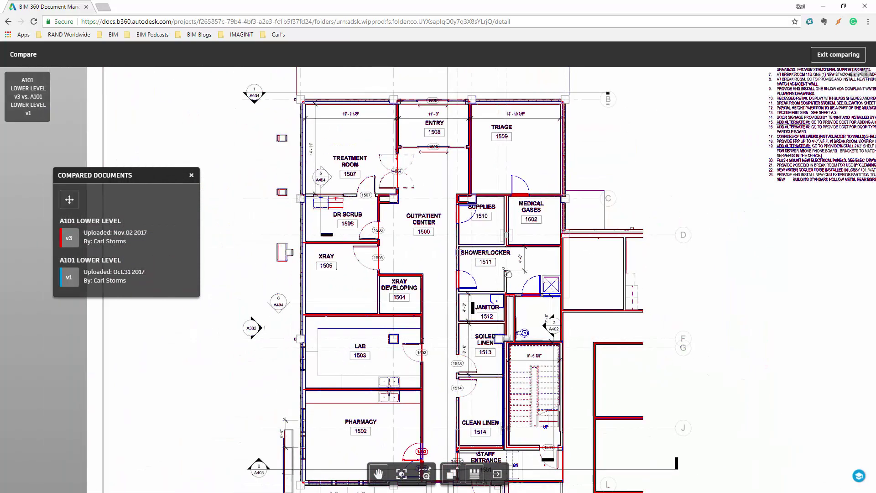
click(451, 474)
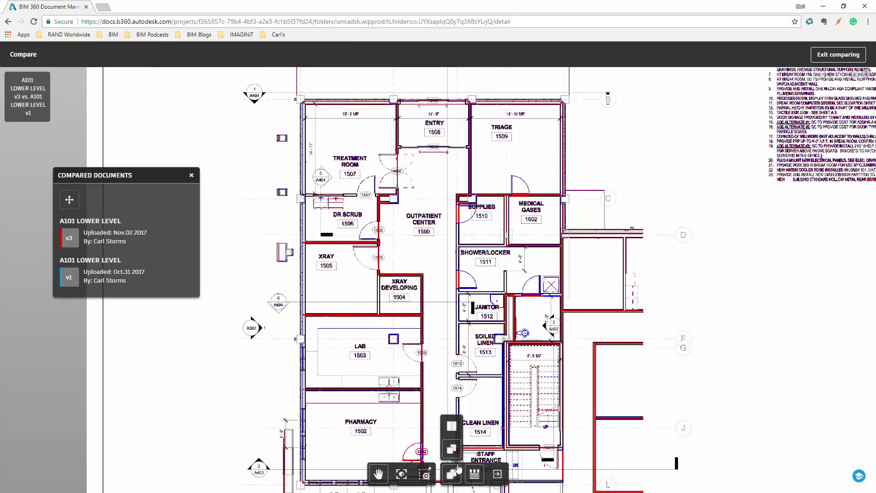
Step: View A101 Side by Side, slide the divider over the door and shower changes, then exit comparing
click(459, 429)
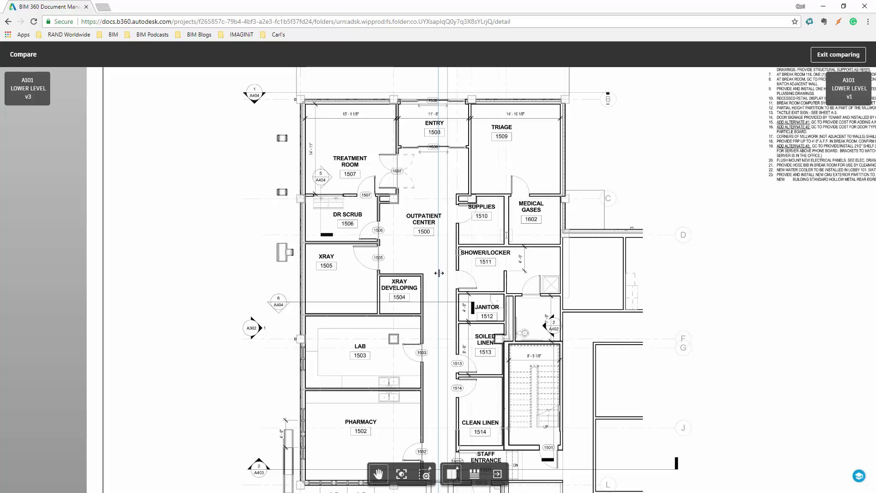
scroll(439, 273, up, 4)
drag(435, 280, 575, 282)
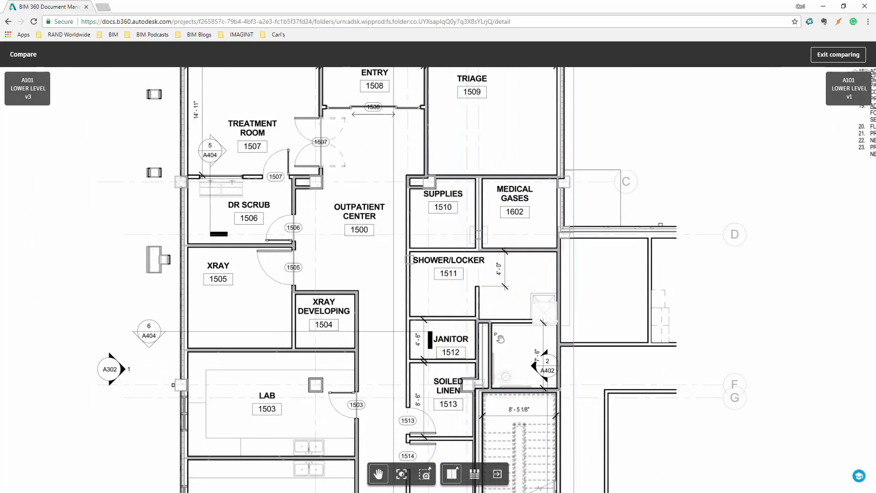
click(550, 308)
drag(576, 306, 603, 319)
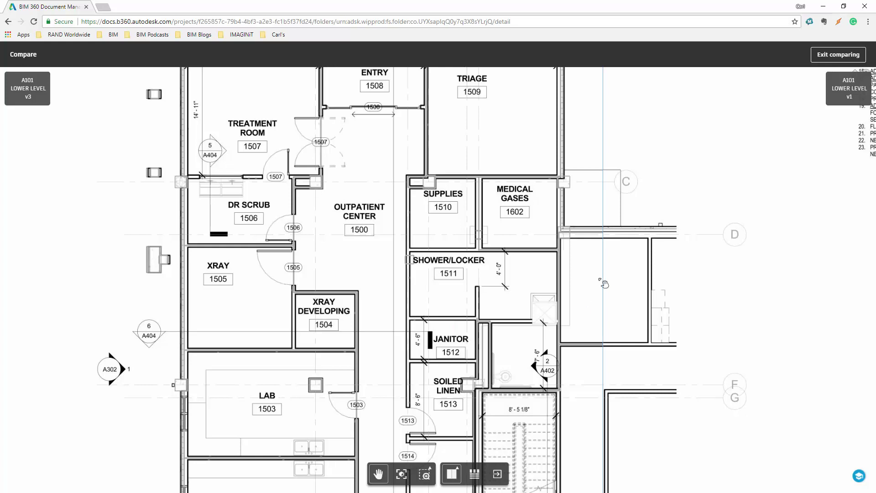
click(833, 56)
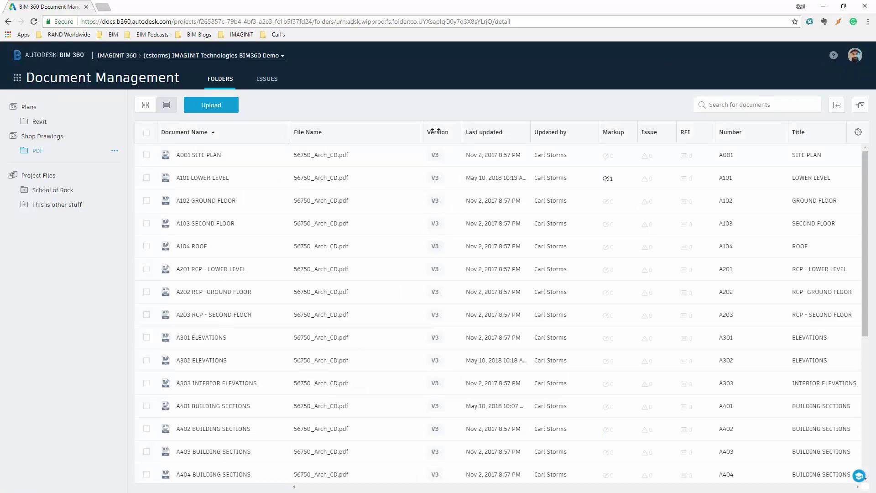
Step: Open {3D}_56750_Arch.rvt from the Revit folder in the 3D viewer and start Compare
click(28, 123)
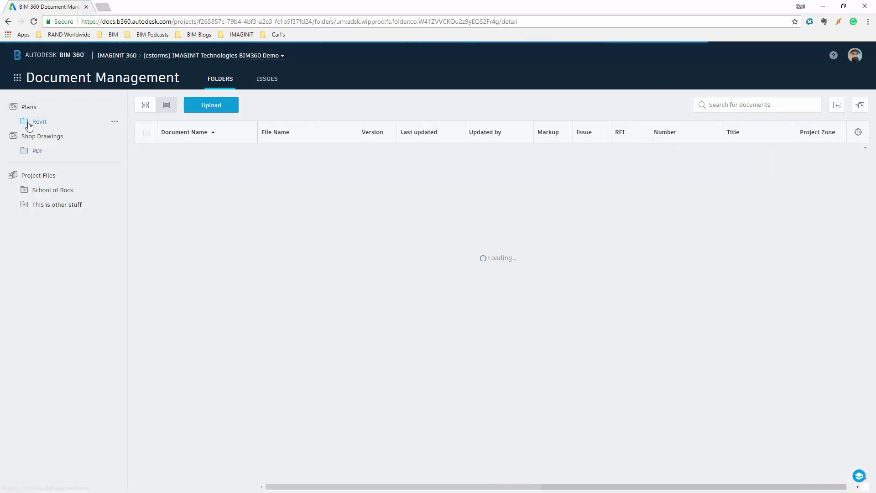
scroll(211, 350, down, 6)
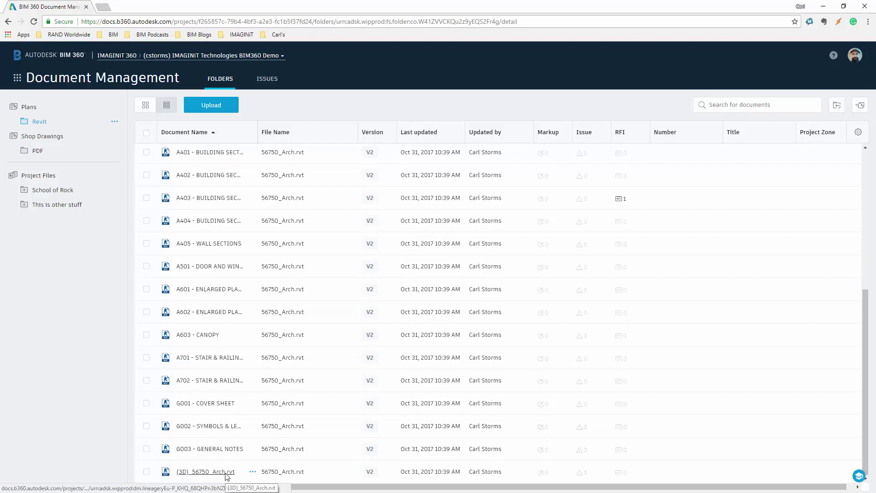
click(226, 473)
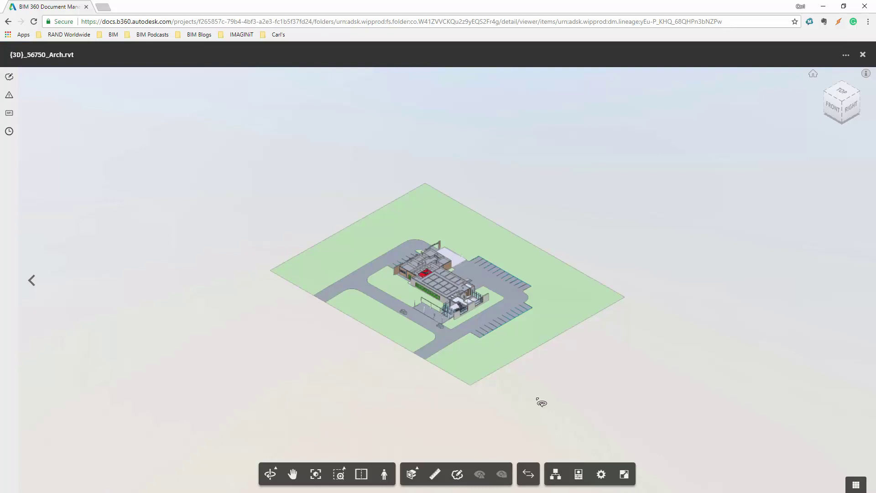
click(528, 474)
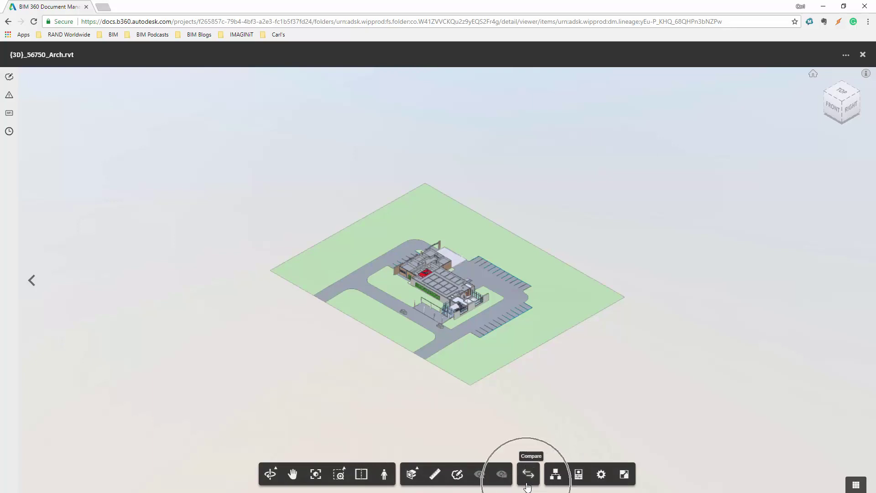
Step: Compare the 3D model's version v2 (Document A) against version v1 (Document B)
click(534, 476)
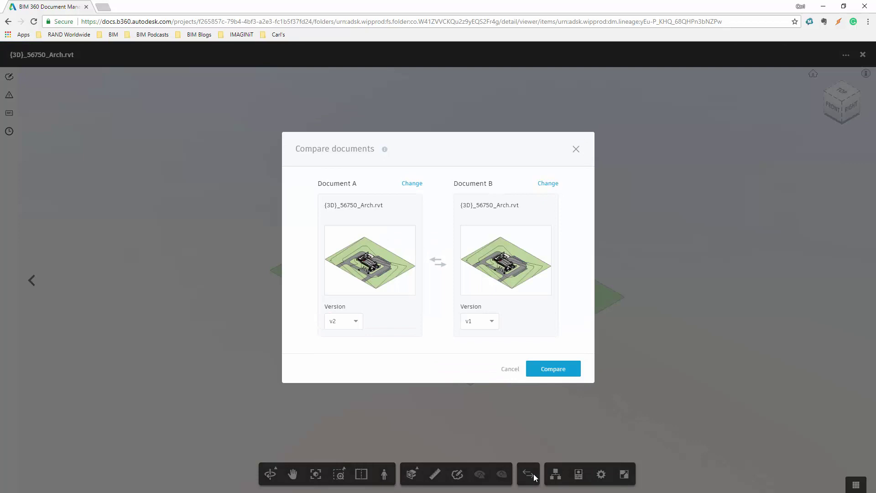
click(355, 324)
click(356, 324)
click(492, 324)
click(493, 328)
click(561, 371)
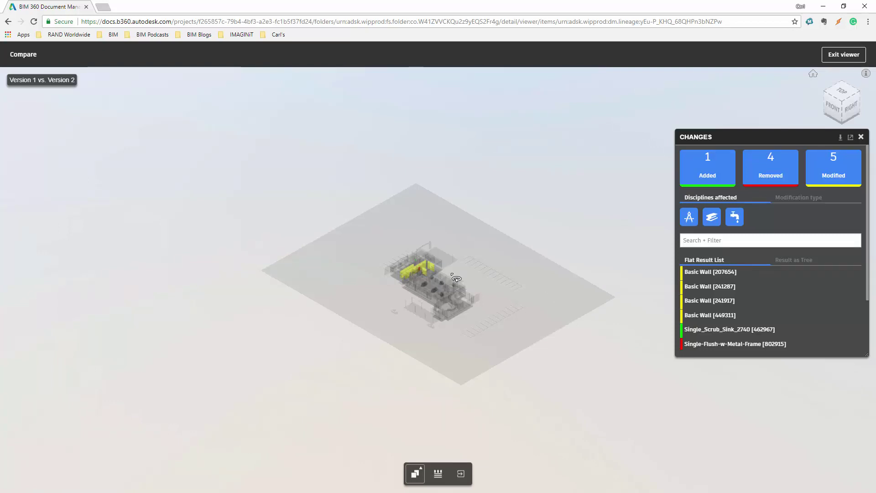
Step: Zoom into the building and toggle the Added, Removed and Modified filters off and back on
scroll(422, 271, up, 5)
scroll(421, 271, up, 3)
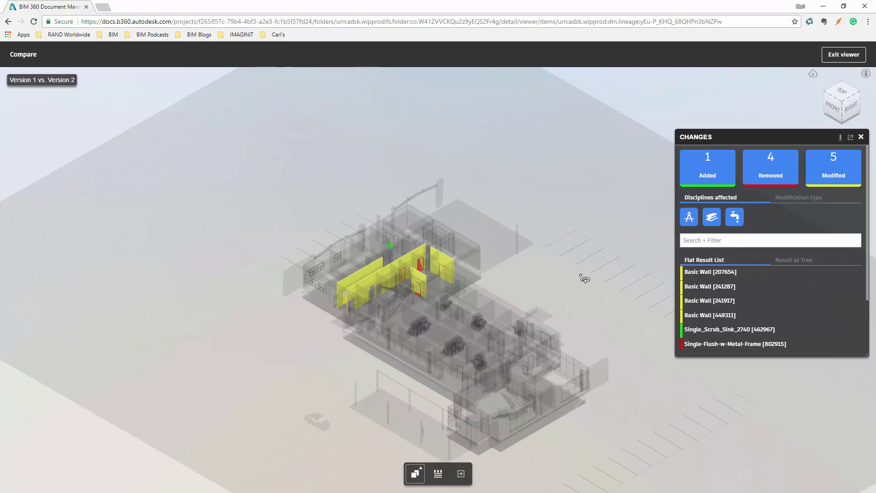
click(715, 173)
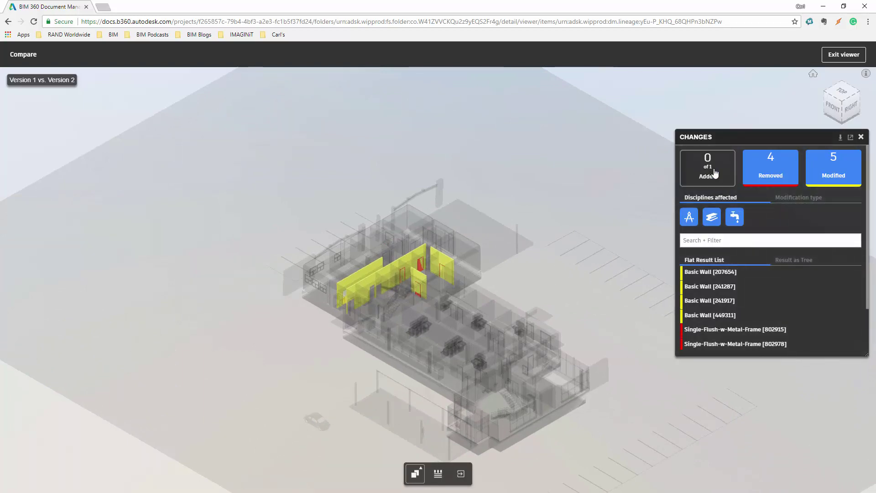
click(715, 173)
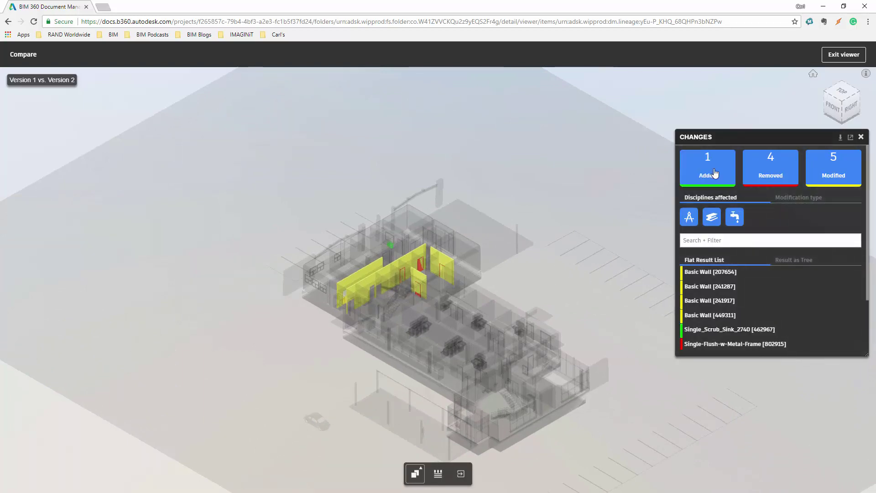
click(783, 174)
click(783, 174)
click(841, 165)
click(841, 166)
Step: Scroll the Changes panel down to list all ten changed elements
drag(867, 294, 867, 368)
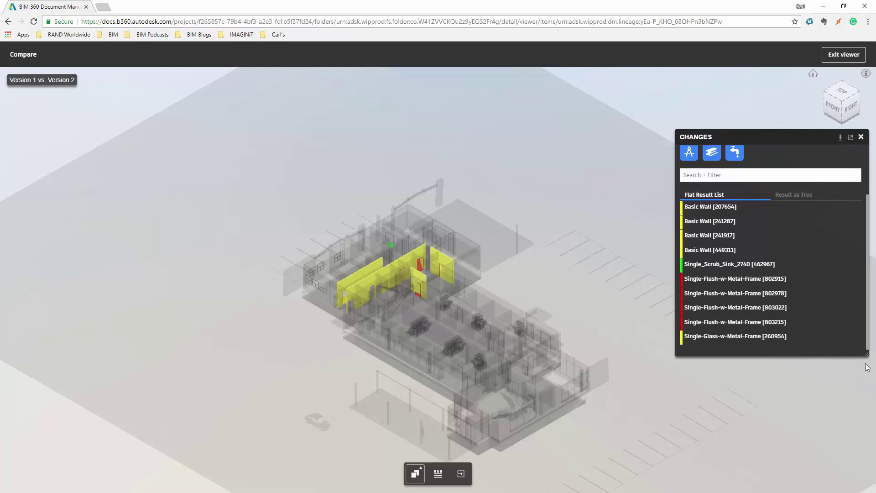
scroll(865, 316, up, 2)
scroll(865, 316, down, 2)
Step: Inspect removed doors 802915 and 803022 and the added Single_Scrub_Sink_2740, briefly using Result as Tree
click(722, 279)
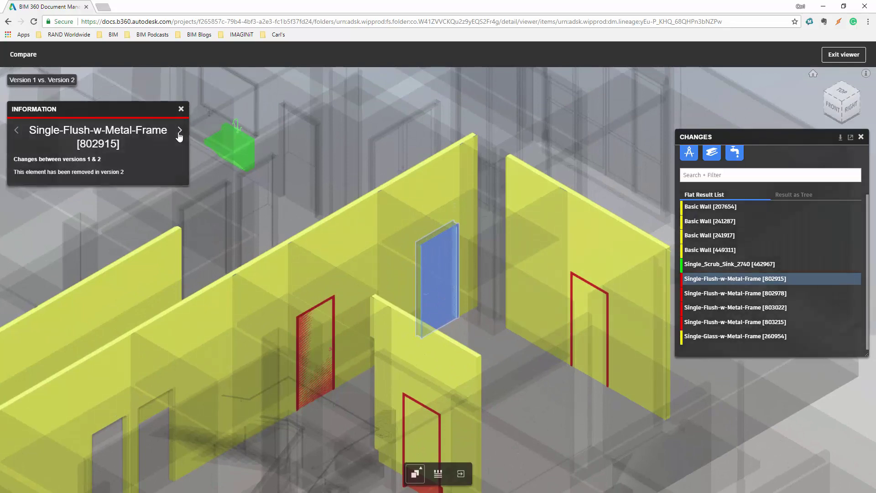
click(705, 266)
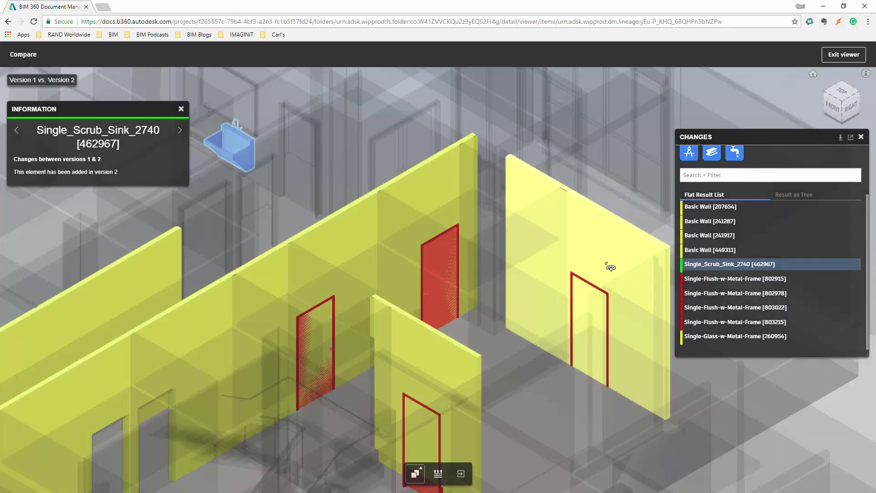
click(799, 197)
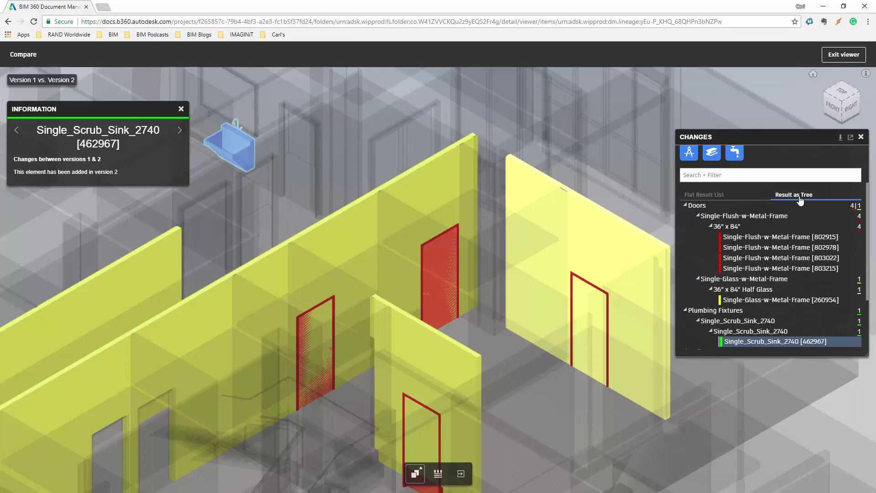
click(763, 259)
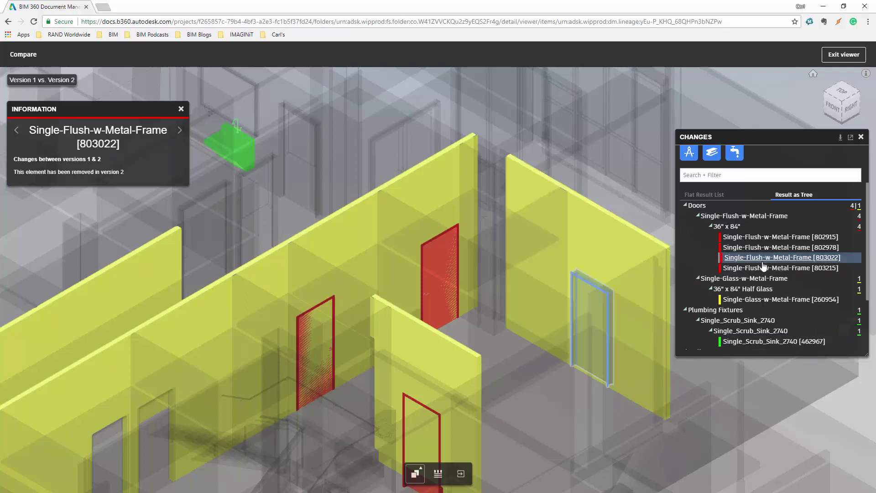
click(704, 194)
scroll(776, 260, up, 2)
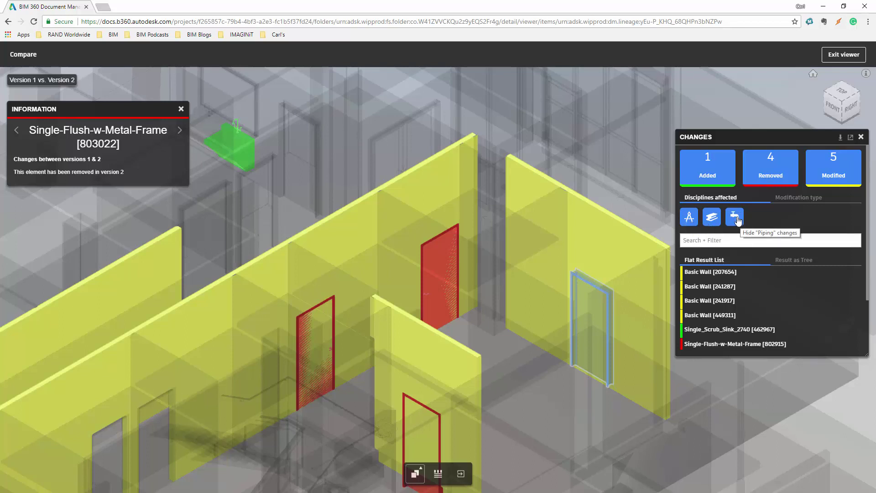
Step: Hide the Piping and structural discipline changes, toggling Architecture off and back on
scroll(582, 253, down, 5)
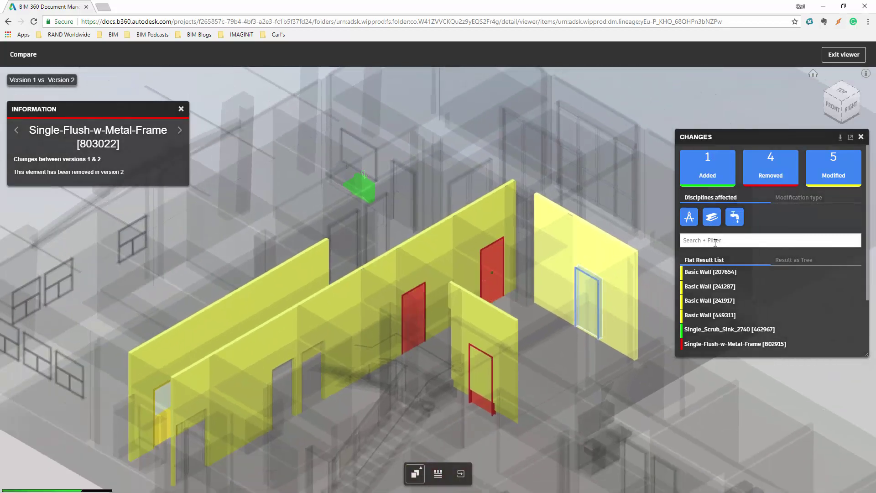
click(736, 219)
click(715, 226)
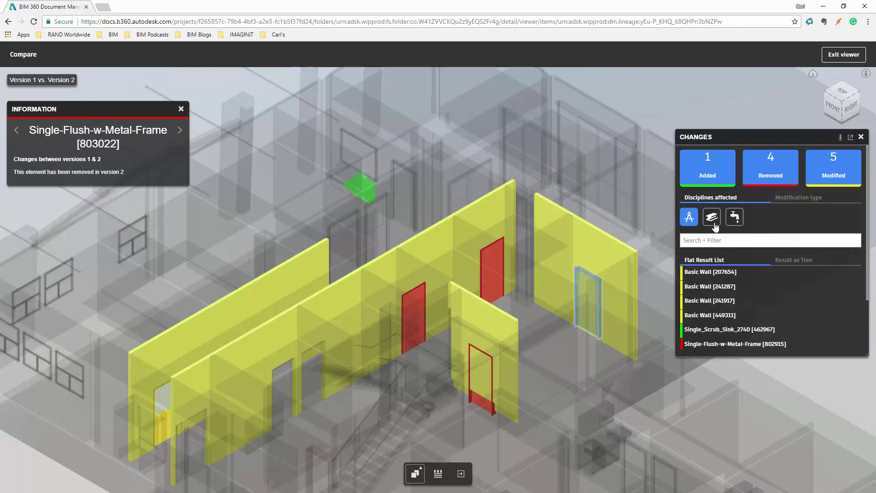
click(689, 220)
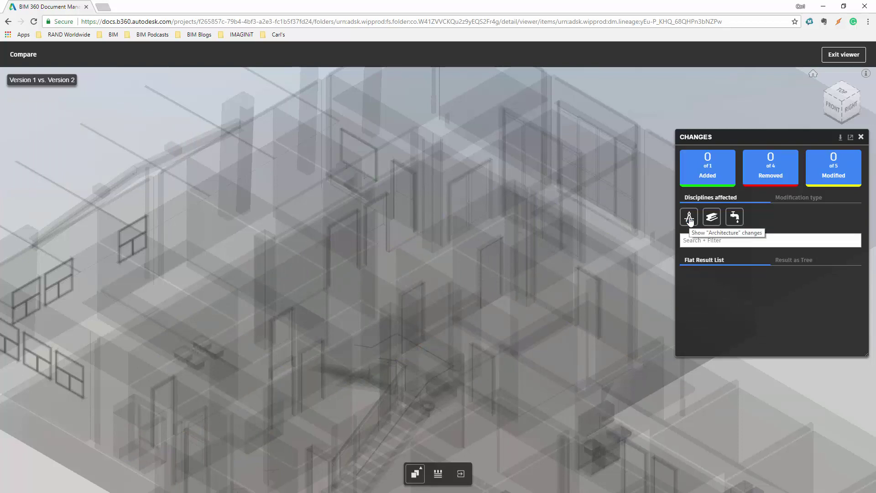
click(689, 219)
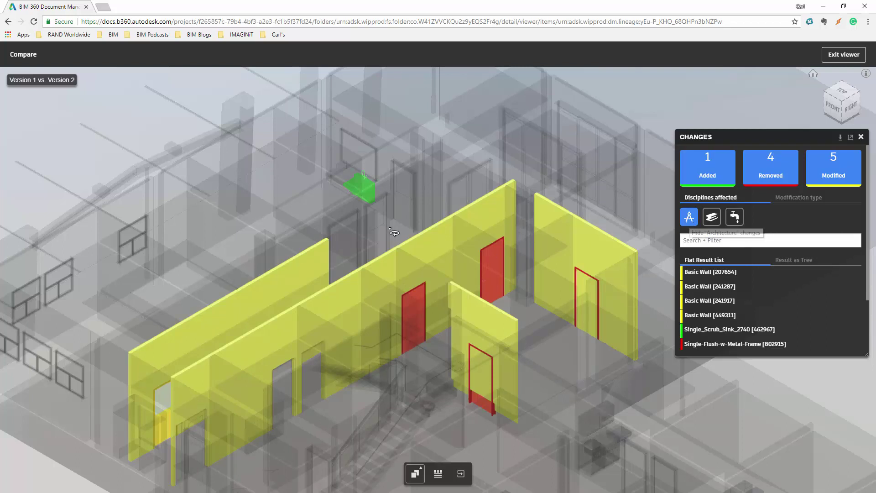
scroll(279, 219, down, 5)
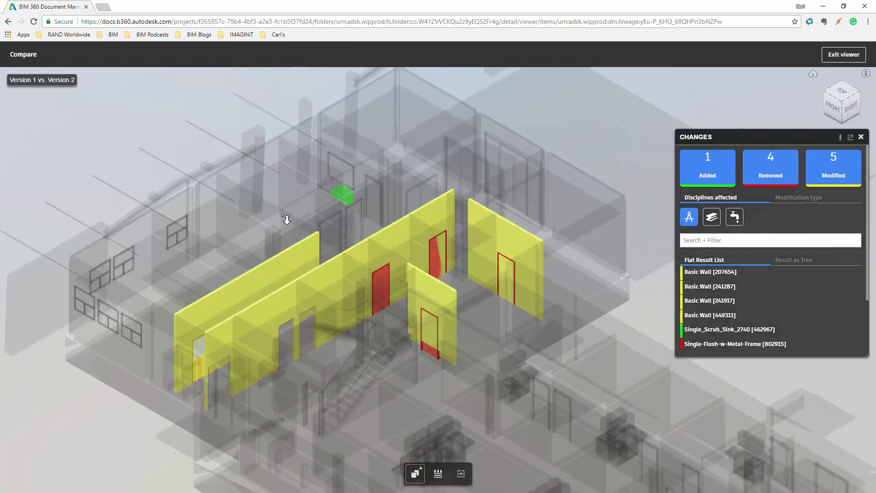
click(423, 473)
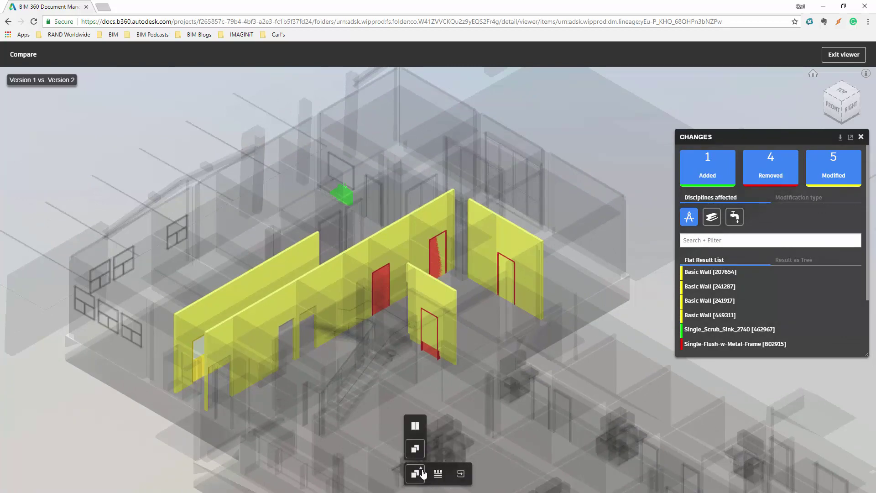
Step: Switch the model comparison to Side by Side and re-enable the structural and plumbing discipline changes
click(416, 427)
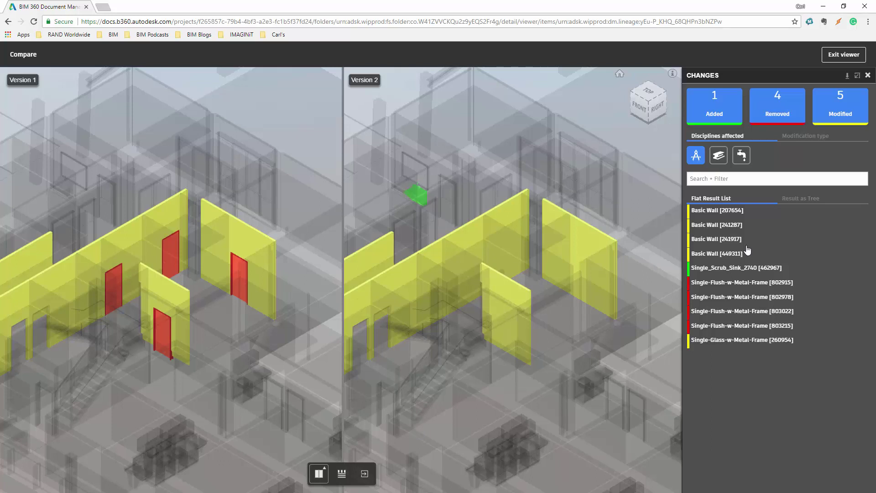
click(721, 157)
click(741, 161)
click(426, 199)
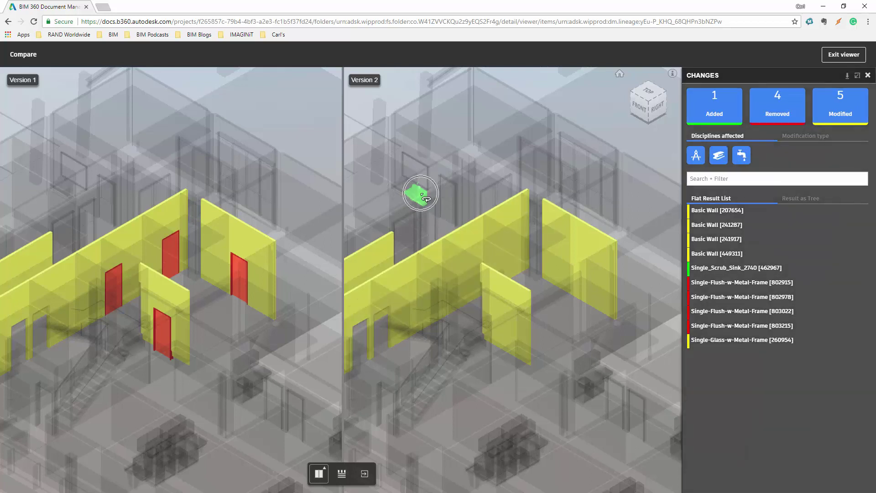
click(68, 182)
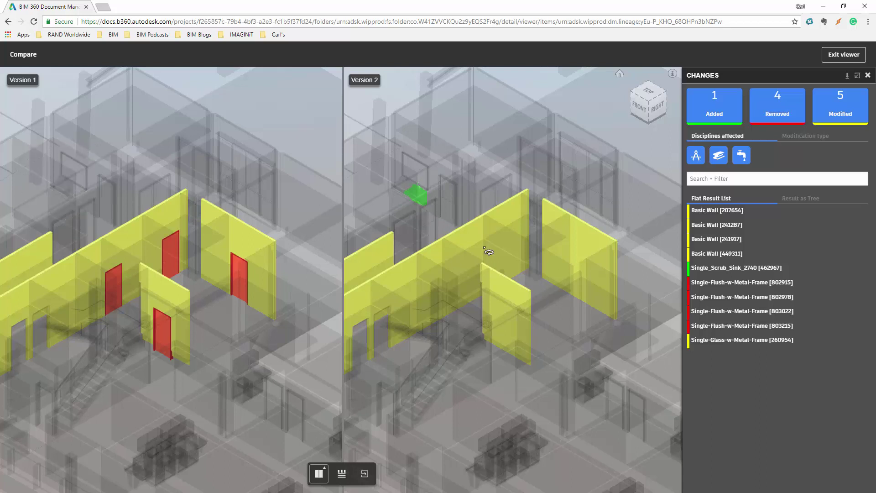
click(462, 268)
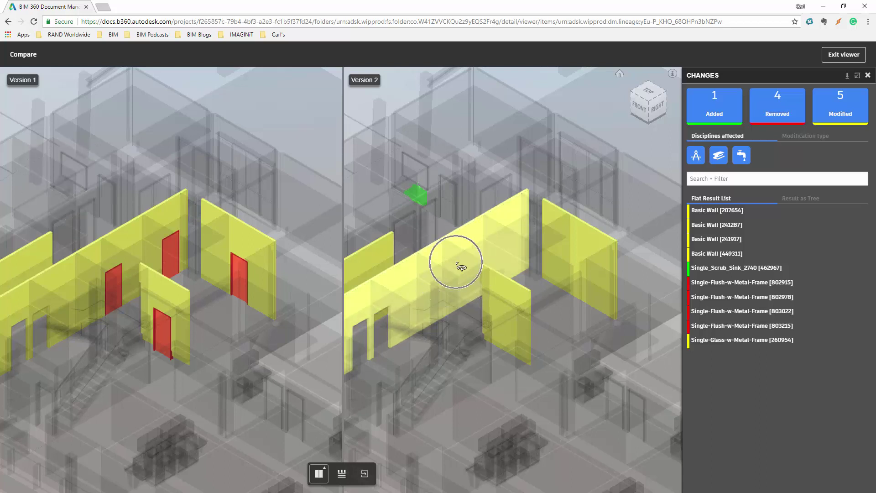